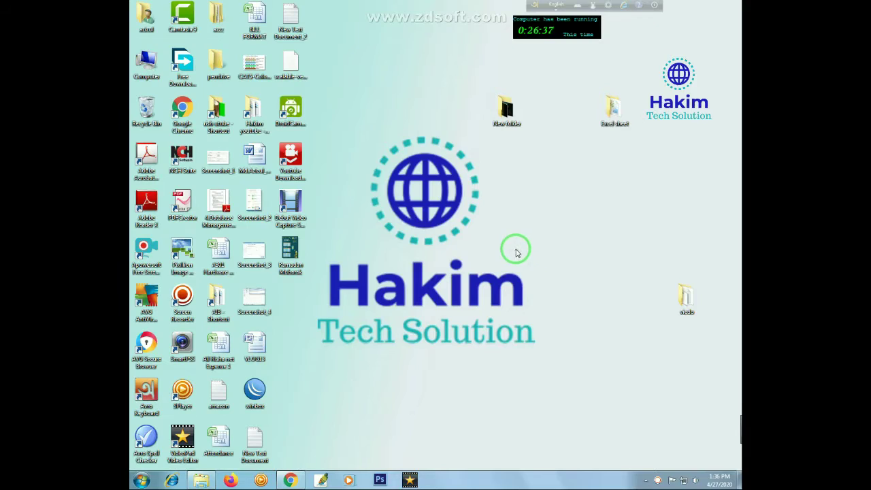
Refresh the desktop and open the Excel sheet folder
{"action": "right_click", "coordinate": [516, 253]}
{"action": "left_click", "coordinate": [543, 268]}
{"action": "right_click", "coordinate": [560, 215]}
{"action": "left_click", "coordinate": [586, 241]}
{"action": "left_click", "coordinate": [609, 114]}
{"action": "double_click", "coordinate": [609, 114]}
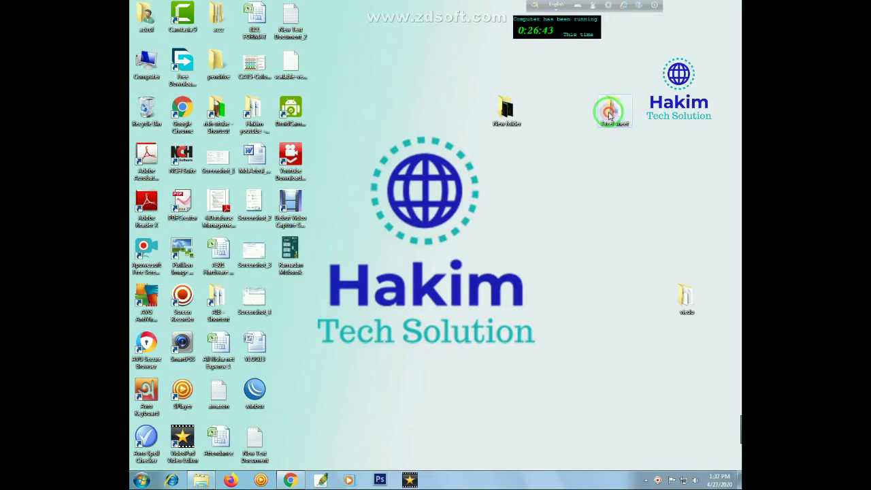
Refresh the folder view and open the Password workbook in Excel
{"action": "right_click", "coordinate": [383, 161]}
{"action": "left_click", "coordinate": [404, 194]}
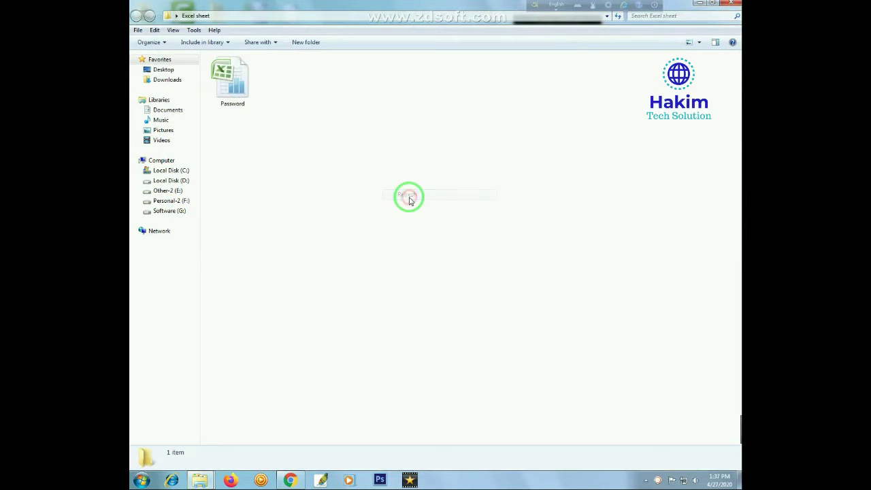
{"action": "left_click", "coordinate": [229, 98]}
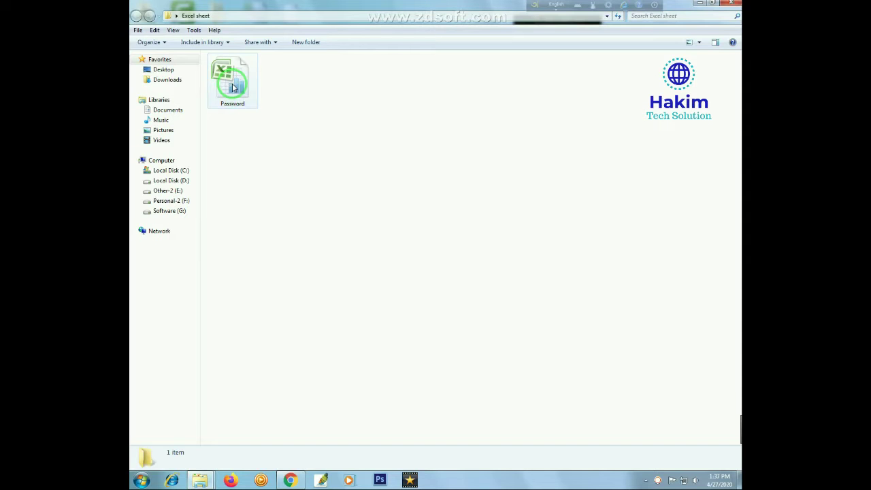
{"action": "left_click", "coordinate": [233, 86]}
{"action": "double_click", "coordinate": [234, 89]}
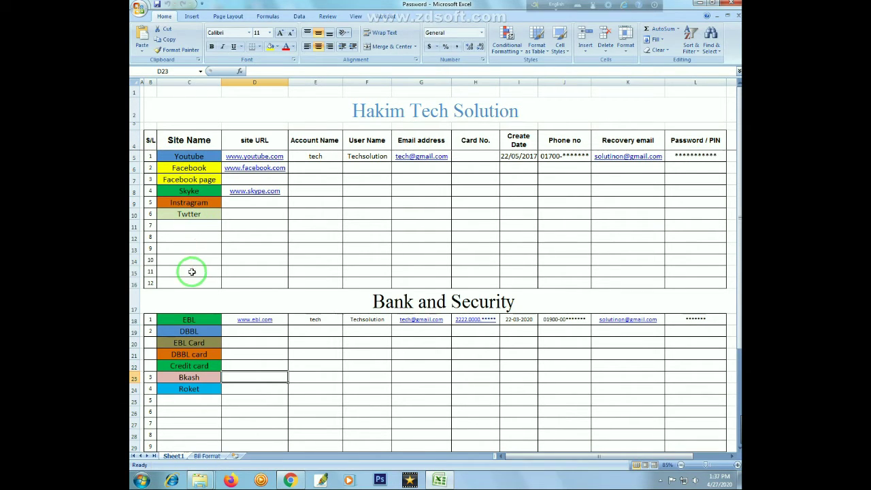
Review the site-login table on Sheet1, then switch to the Bill Format sheet
{"action": "left_click_drag", "start_coordinate": [228, 157], "coordinate": [292, 157]}
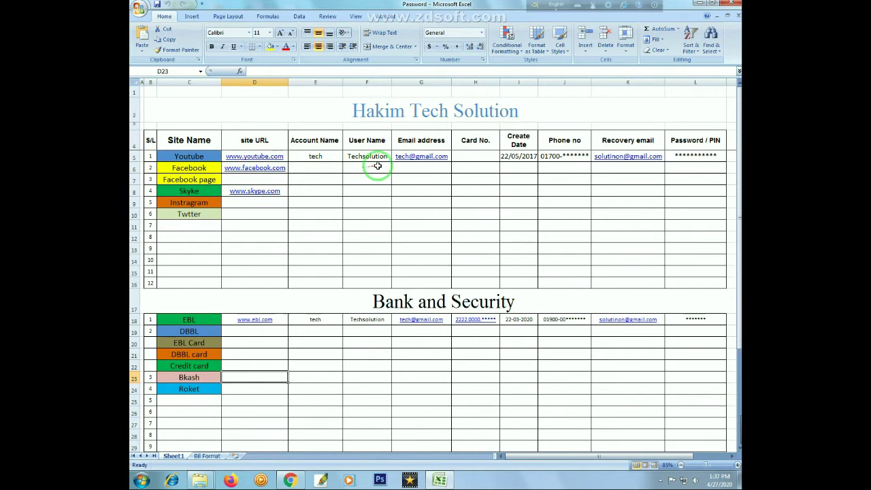
{"action": "mouse_move", "coordinate": [445, 166]}
{"action": "left_mouse_down"}
{"action": "mouse_move", "coordinate": [498, 149]}
{"action": "mouse_move", "coordinate": [625, 164]}
{"action": "left_mouse_up"}
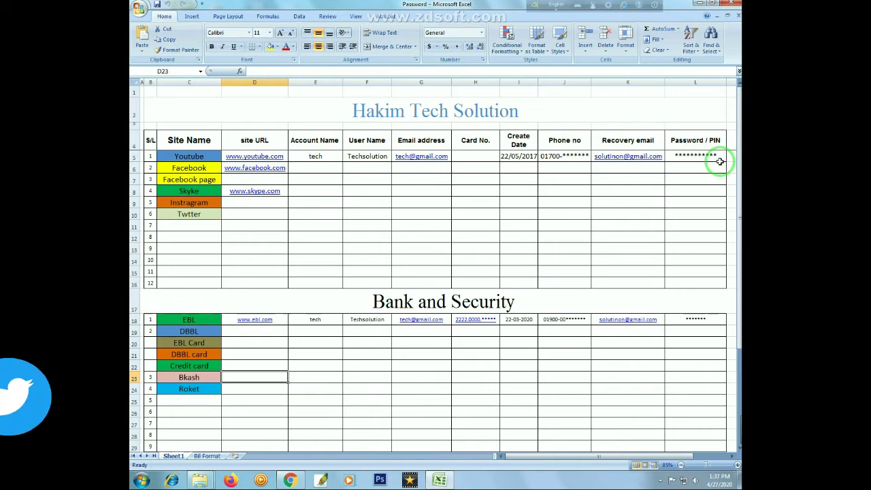
{"action": "mouse_move", "coordinate": [719, 161]}
{"action": "left_mouse_down"}
{"action": "mouse_move", "coordinate": [288, 288]}
{"action": "mouse_move", "coordinate": [234, 230]}
{"action": "left_mouse_up"}
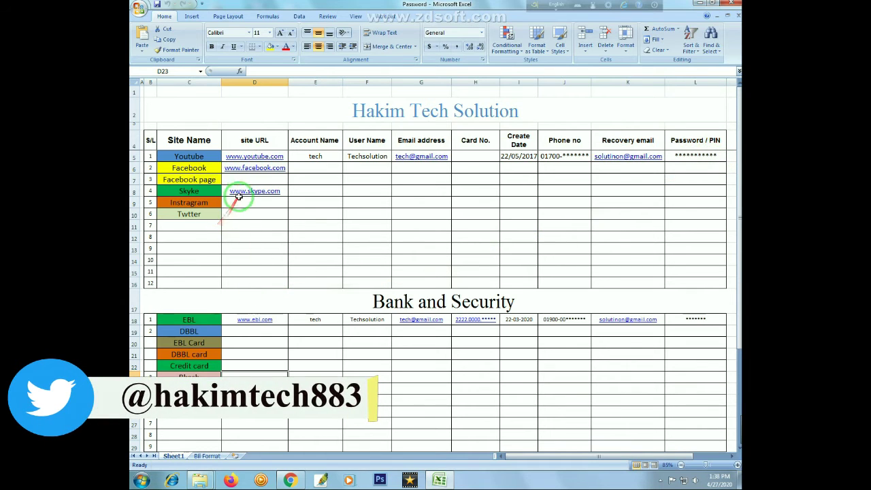
{"action": "mouse_move", "coordinate": [225, 196]}
{"action": "left_mouse_down"}
{"action": "mouse_move", "coordinate": [211, 273]}
{"action": "mouse_move", "coordinate": [300, 271]}
{"action": "left_mouse_up"}
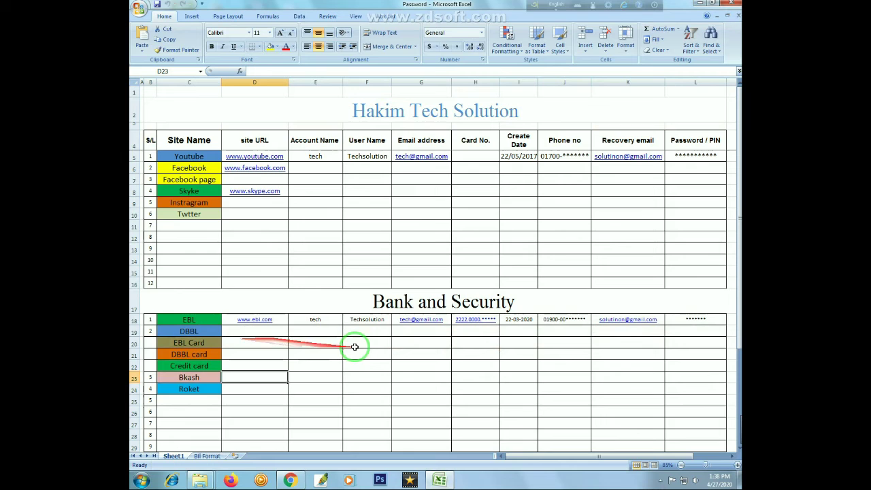
{"action": "left_click", "coordinate": [211, 456]}
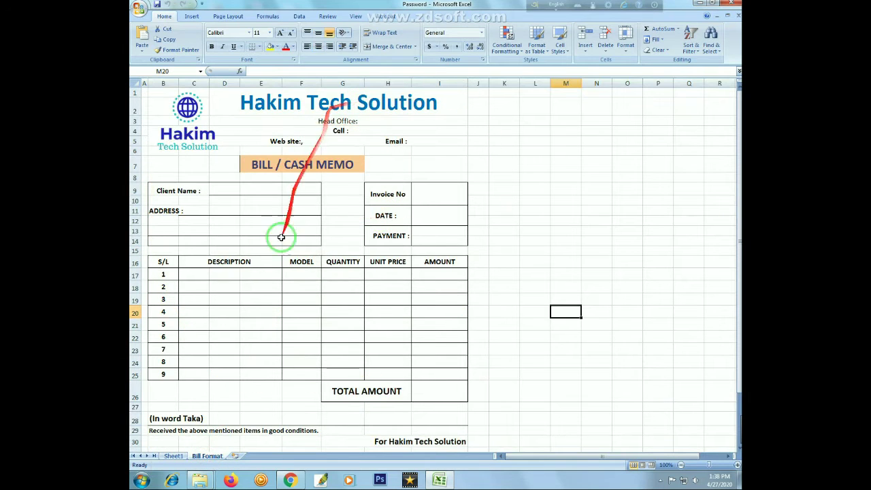
{"action": "scroll", "coordinate": [329, 321], "scroll_direction": "down", "scroll_amount": 1}
{"action": "scroll", "coordinate": [329, 321], "scroll_direction": "down", "scroll_amount": 1}
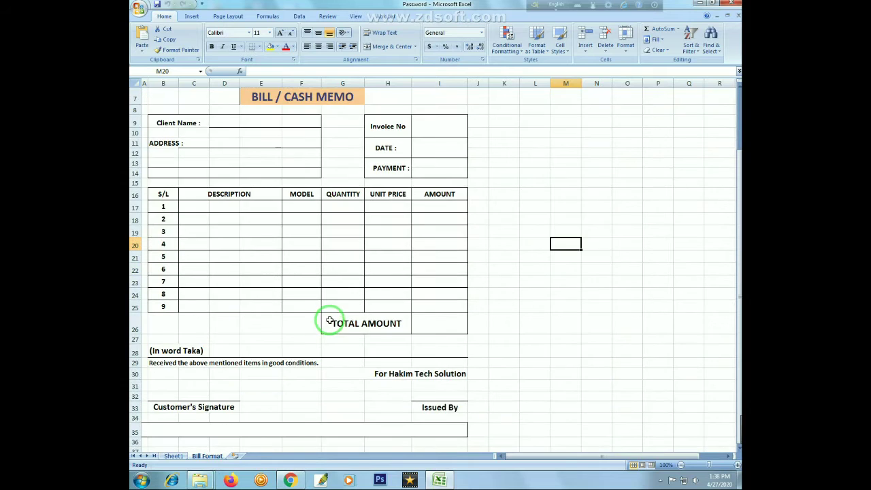
{"action": "scroll", "coordinate": [325, 300], "scroll_direction": "up", "scroll_amount": 2}
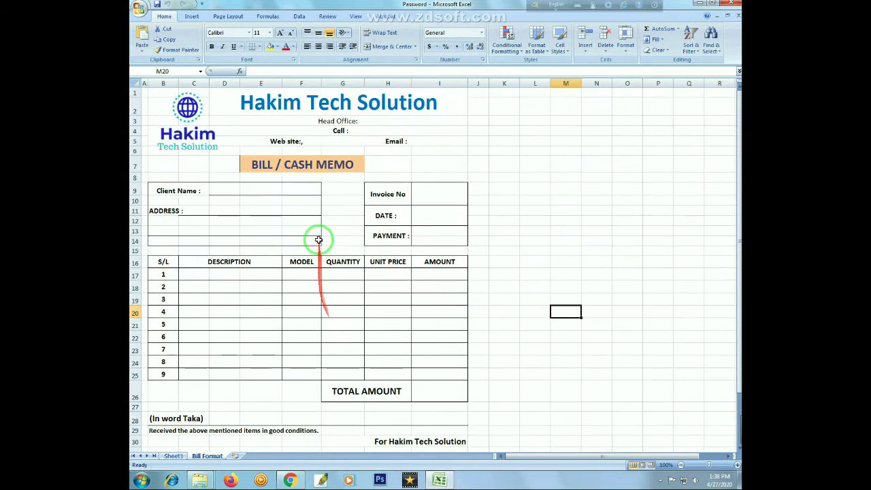
{"action": "left_click", "coordinate": [172, 456]}
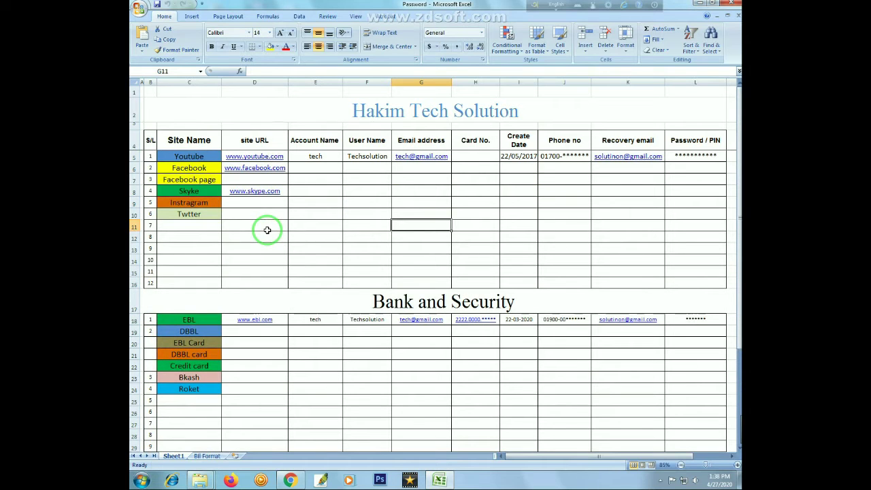
{"action": "left_click", "coordinate": [138, 11]}
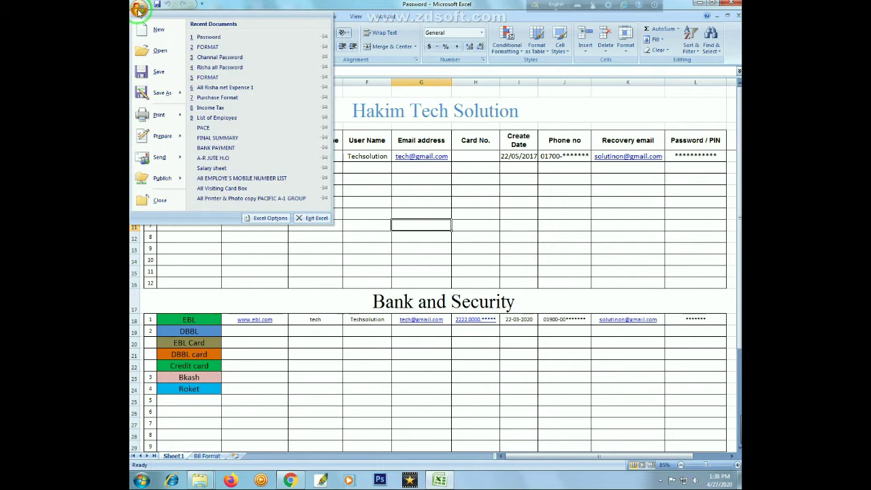
Encrypt the Password workbook via Prepare > Encrypt Document, entering and confirming an open password
{"action": "left_click", "coordinate": [154, 139]}
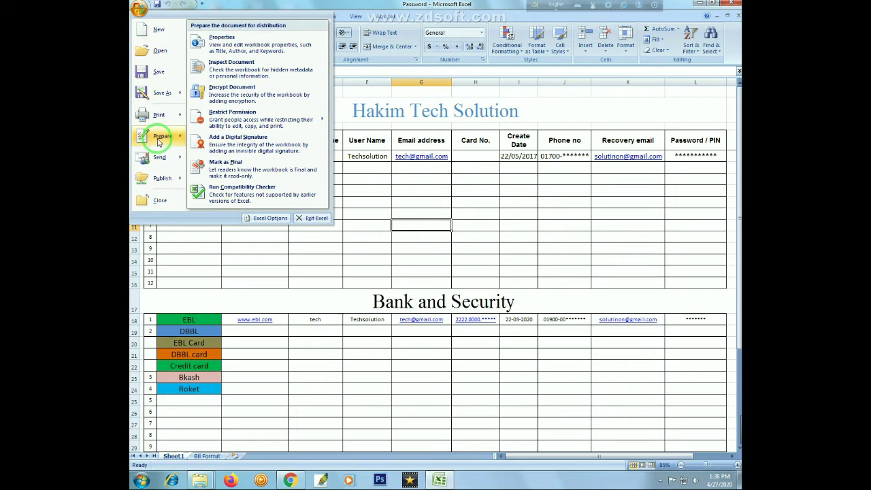
{"action": "left_click", "coordinate": [220, 95]}
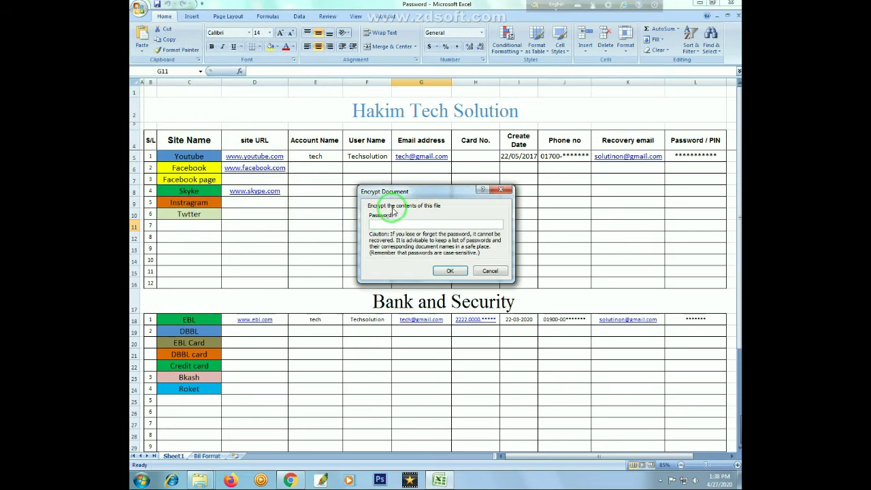
{"action": "left_click", "coordinate": [373, 222]}
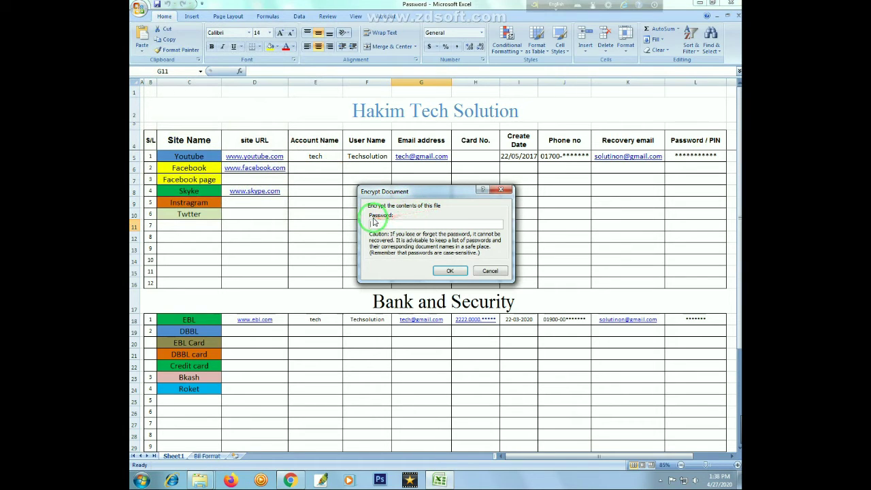
{"action": "left_click", "coordinate": [394, 223]}
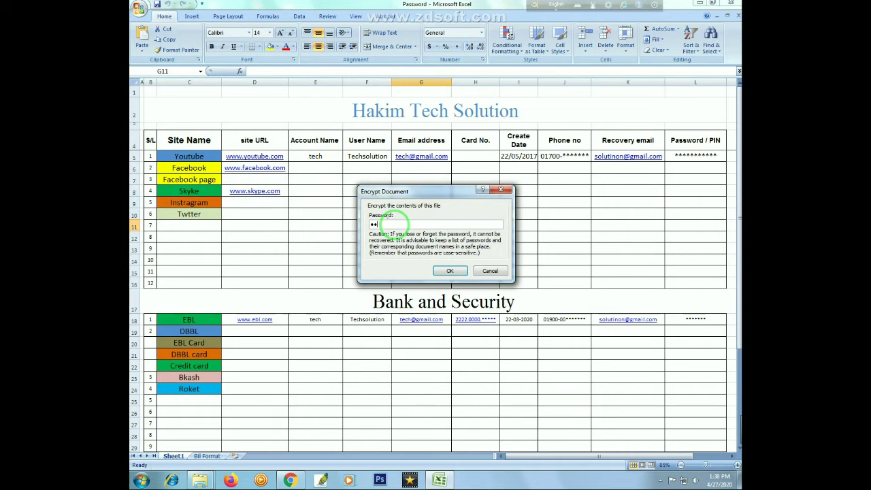
{"action": "left_click", "coordinate": [447, 271]}
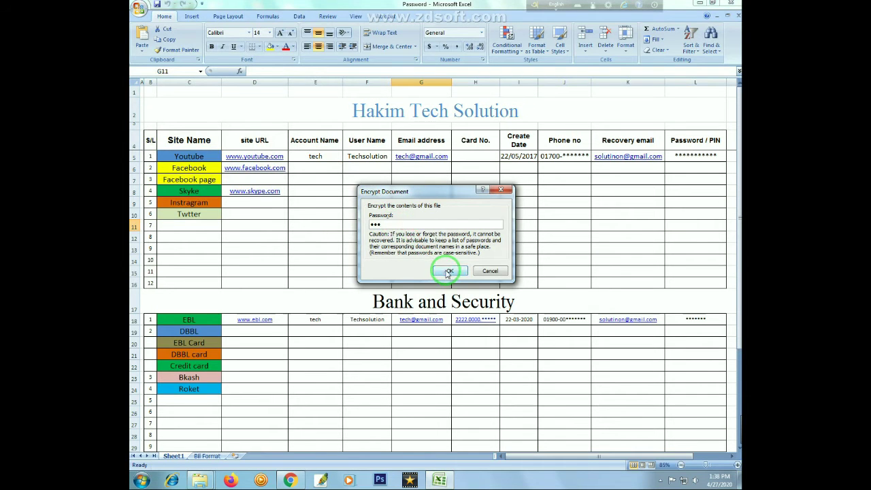
{"action": "left_click", "coordinate": [386, 225]}
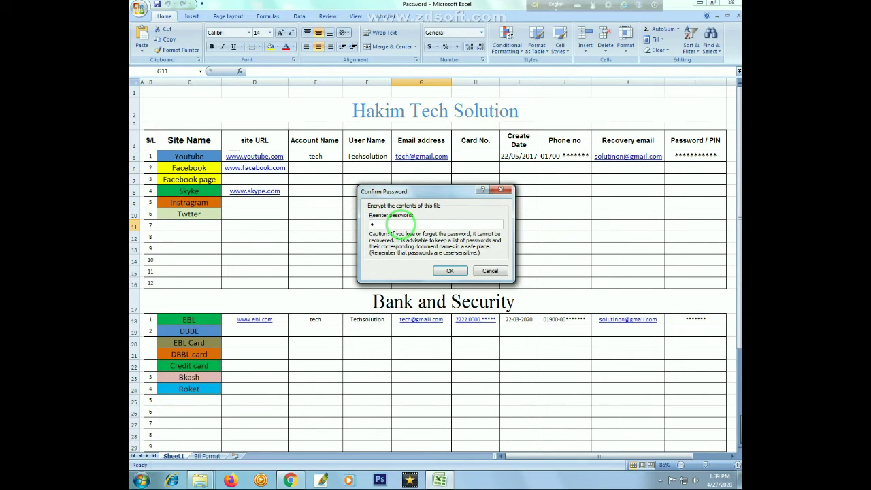
{"action": "left_click", "coordinate": [450, 271]}
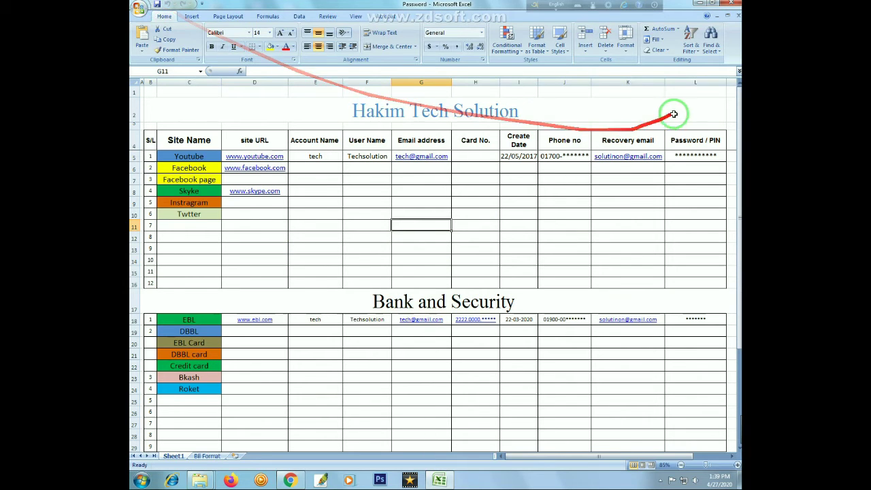
Close Excel and refresh the Excel sheet folder view
{"action": "left_click", "coordinate": [732, 4]}
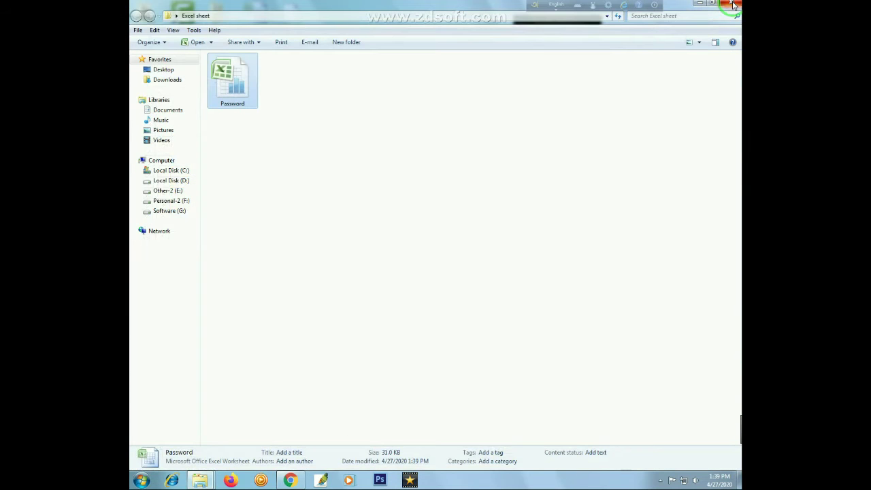
{"action": "right_click", "coordinate": [443, 156]}
{"action": "left_click", "coordinate": [467, 193]}
{"action": "right_click", "coordinate": [431, 149]}
{"action": "left_click", "coordinate": [447, 184]}
{"action": "left_click", "coordinate": [232, 80]}
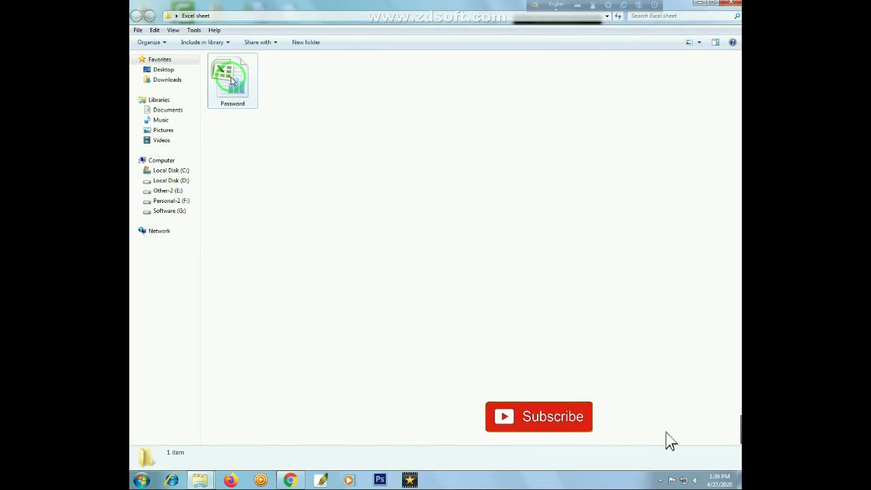
Refresh the folder a few more times and select the Password workbook file
{"action": "right_click", "coordinate": [331, 121]}
{"action": "left_click", "coordinate": [351, 158]}
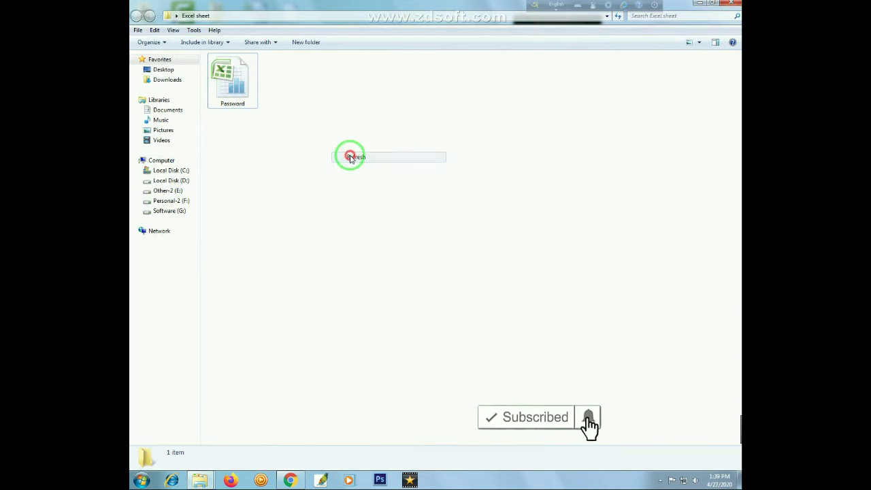
{"action": "left_click", "coordinate": [231, 83]}
{"action": "right_click", "coordinate": [367, 100]}
{"action": "left_click", "coordinate": [393, 135]}
{"action": "left_click", "coordinate": [235, 81]}
Reopen Password.xlsx, which now brings up its password prompt
{"action": "double_click", "coordinate": [235, 80]}
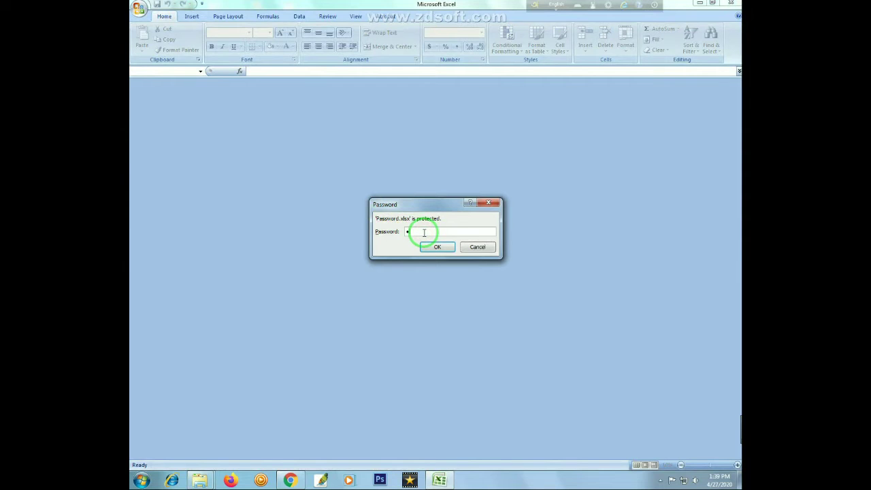
Submit the password to open the workbook and browse cells around the Skype row
{"action": "left_click", "coordinate": [439, 248]}
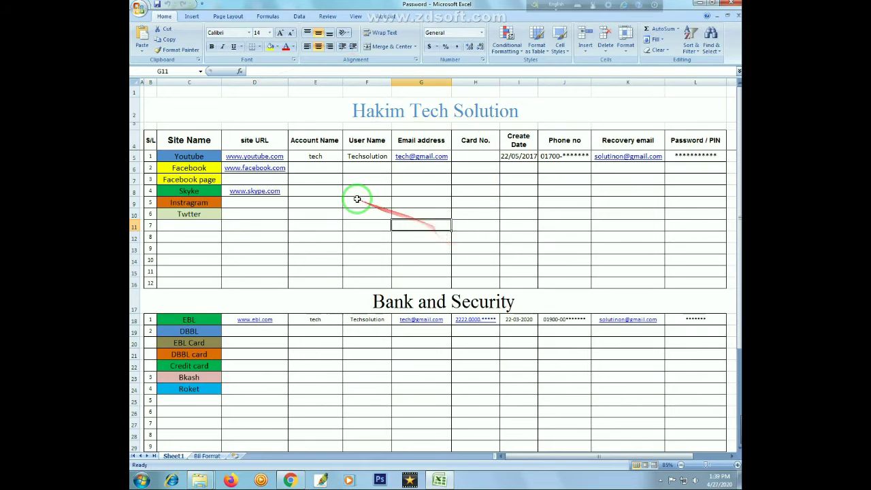
{"action": "scroll", "coordinate": [356, 197], "scroll_direction": "down", "scroll_amount": 3}
{"action": "scroll", "coordinate": [356, 198], "scroll_direction": "down", "scroll_amount": 1}
{"action": "scroll", "coordinate": [404, 233], "scroll_direction": "down", "scroll_amount": 1}
{"action": "scroll", "coordinate": [403, 236], "scroll_direction": "up", "scroll_amount": 5}
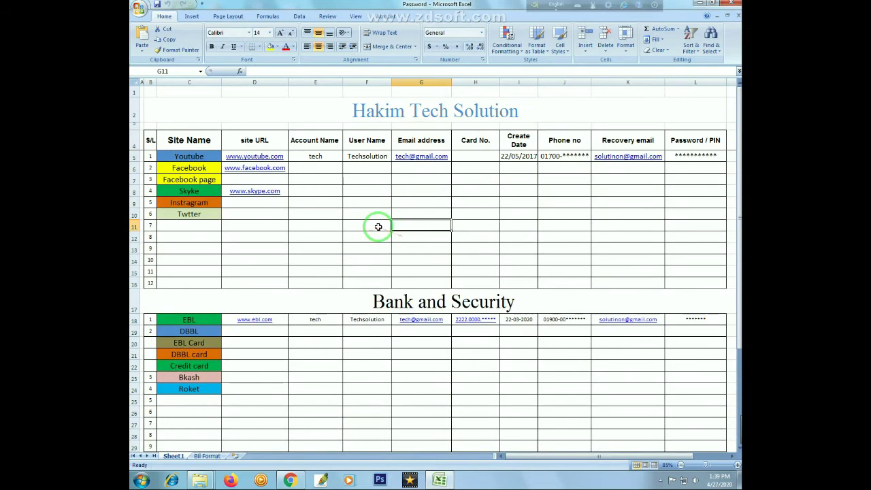
{"action": "left_click", "coordinate": [328, 191]}
{"action": "left_click", "coordinate": [476, 194]}
{"action": "left_click", "coordinate": [467, 179]}
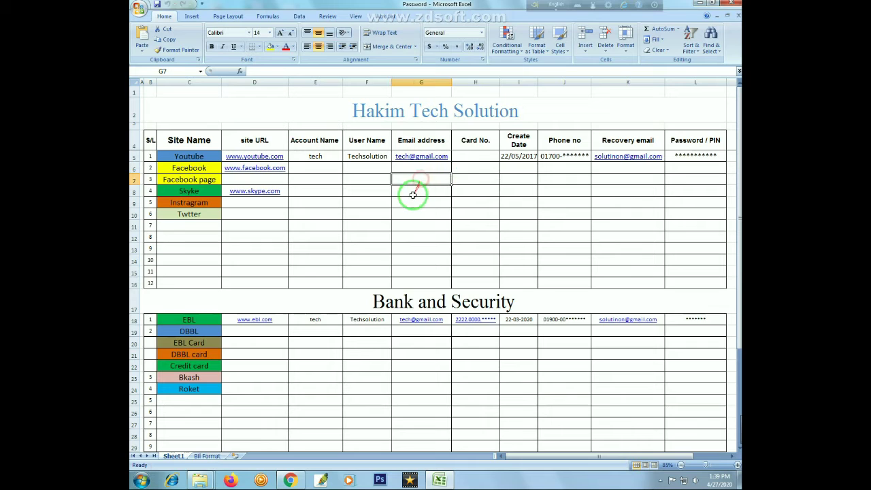
{"action": "left_click", "coordinate": [572, 218]}
{"action": "left_click", "coordinate": [693, 212]}
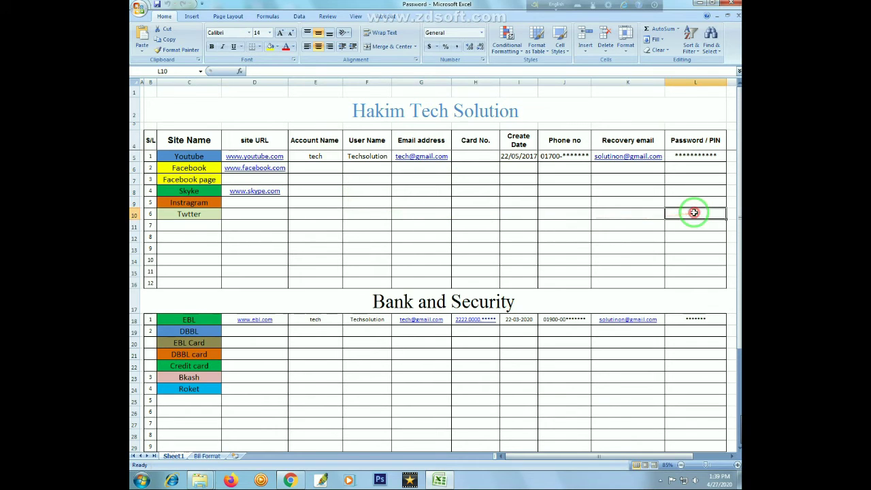
{"action": "left_click", "coordinate": [305, 190]}
Enter aaaa, gfdfg and gh in F8:H8, discard the partial J8 entry, then close Excel
{"action": "left_click", "coordinate": [369, 190]}
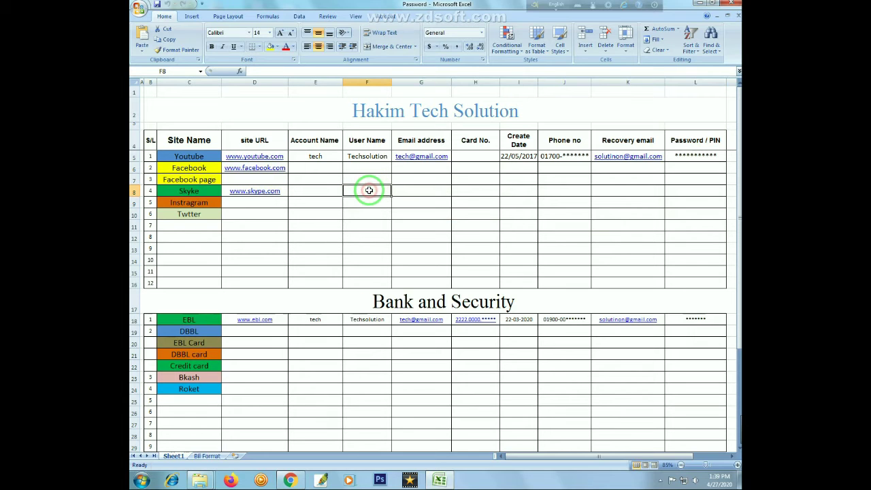
{"action": "type", "text": "aaaa"}
{"action": "left_click", "coordinate": [418, 190]}
{"action": "type", "text": "gfdfg"}
{"action": "left_click", "coordinate": [482, 190]}
{"action": "type", "text": "gh"}
{"action": "left_click", "coordinate": [528, 190]}
{"action": "left_click", "coordinate": [565, 190]}
{"action": "type", "text": "hj"}
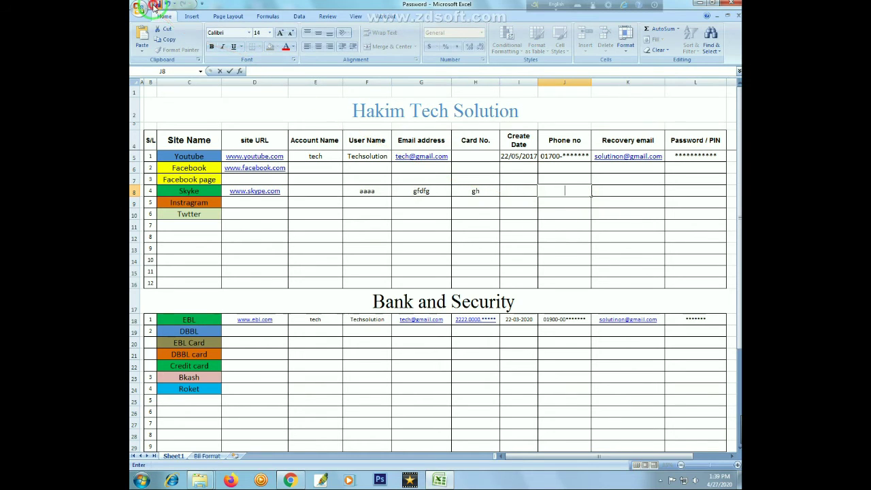
{"action": "key", "text": "Escape"}
{"action": "left_click", "coordinate": [316, 222]}
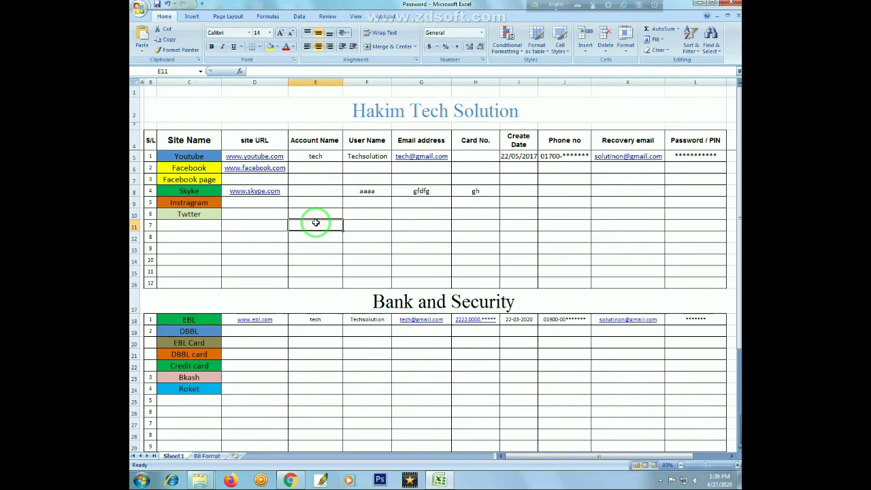
{"action": "left_click", "coordinate": [731, 8]}
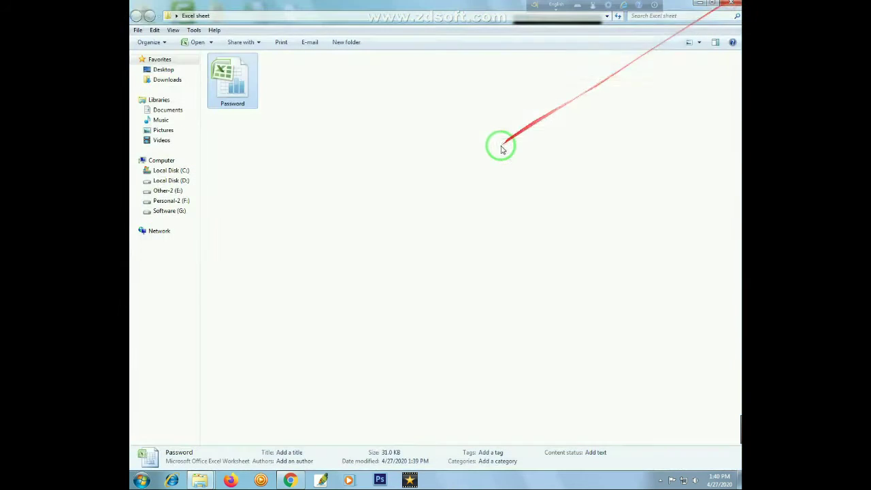
Select Password.xlsx and submit its password to reopen the workbook
{"action": "left_click", "coordinate": [231, 80]}
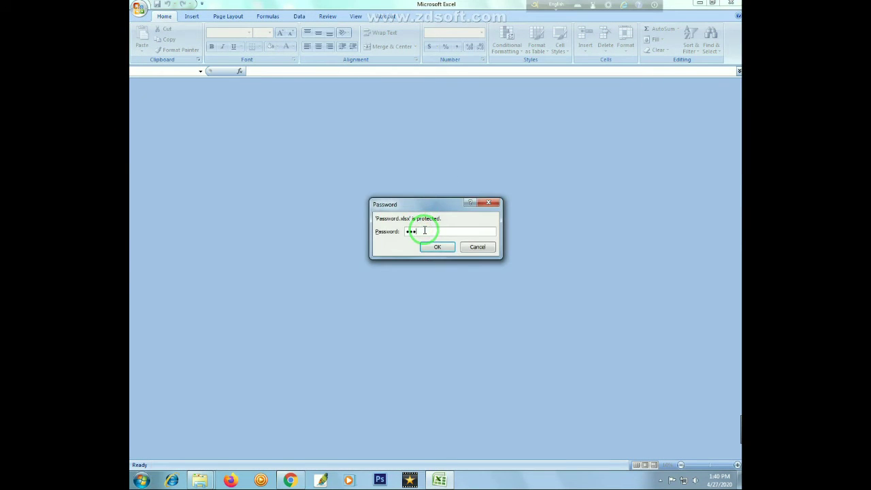
{"action": "key", "text": "Return"}
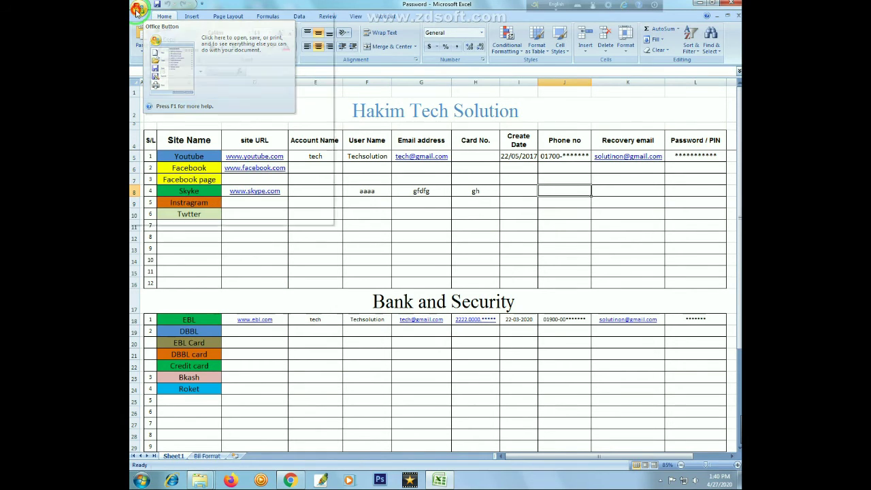
Clear the Encrypt Document password to remove encryption, then save the workbook
{"action": "left_click", "coordinate": [137, 10]}
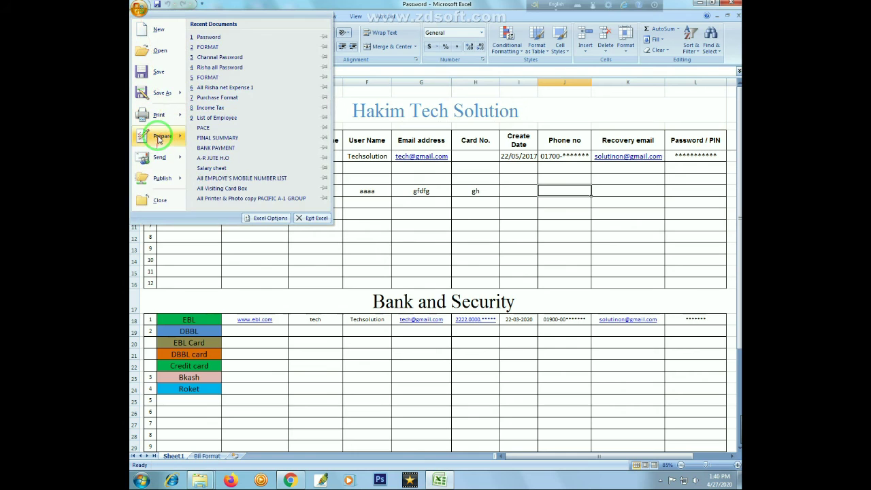
{"action": "mouse_move", "coordinate": [162, 136]}
{"action": "left_click", "coordinate": [211, 93]}
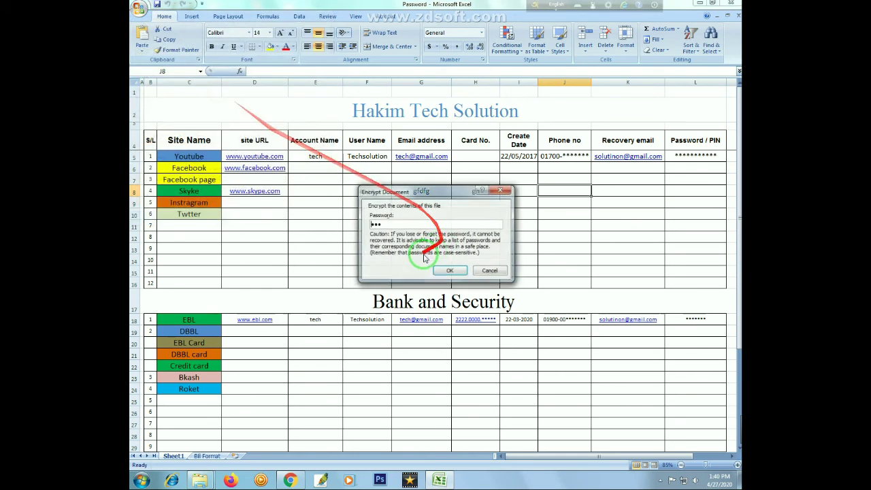
{"action": "left_click_drag", "start_coordinate": [401, 224], "coordinate": [366, 224]}
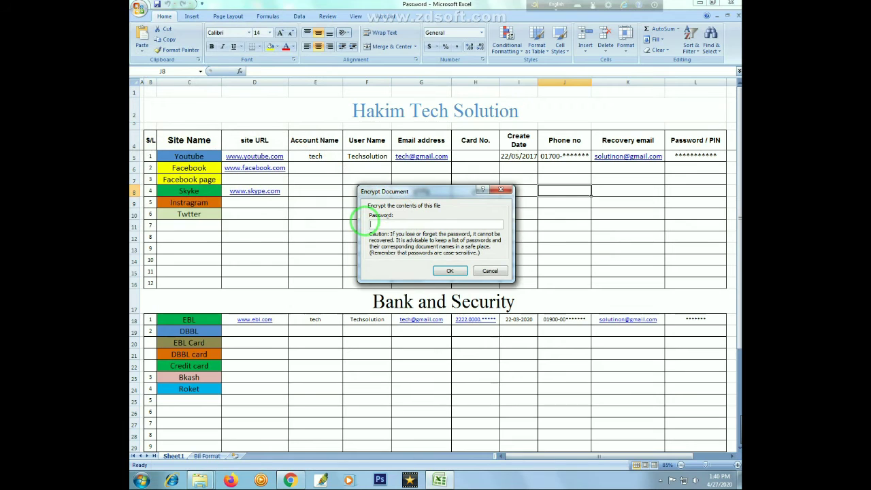
{"action": "left_click", "coordinate": [446, 271]}
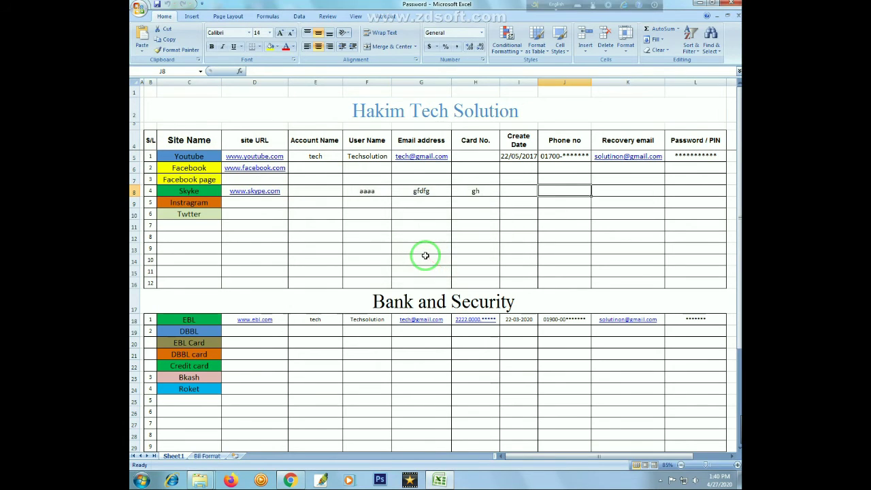
{"action": "left_click", "coordinate": [157, 4]}
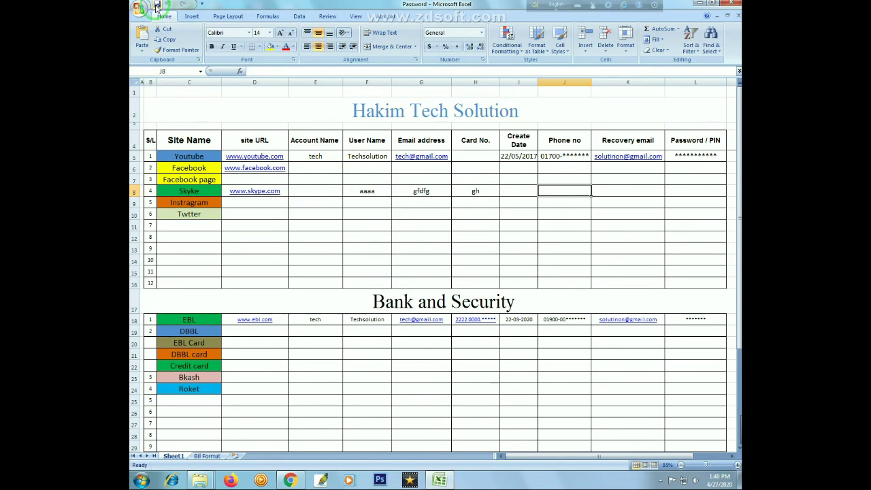
{"action": "left_click", "coordinate": [338, 237]}
Close Excel and reopen Password.xlsx from the Excel sheet folder, now without a prompt
{"action": "left_click", "coordinate": [595, 214]}
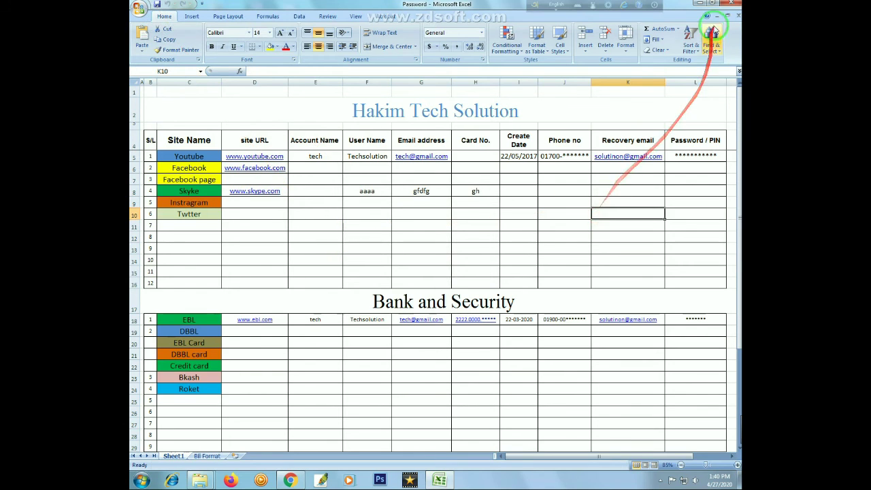
{"action": "left_click", "coordinate": [731, 5]}
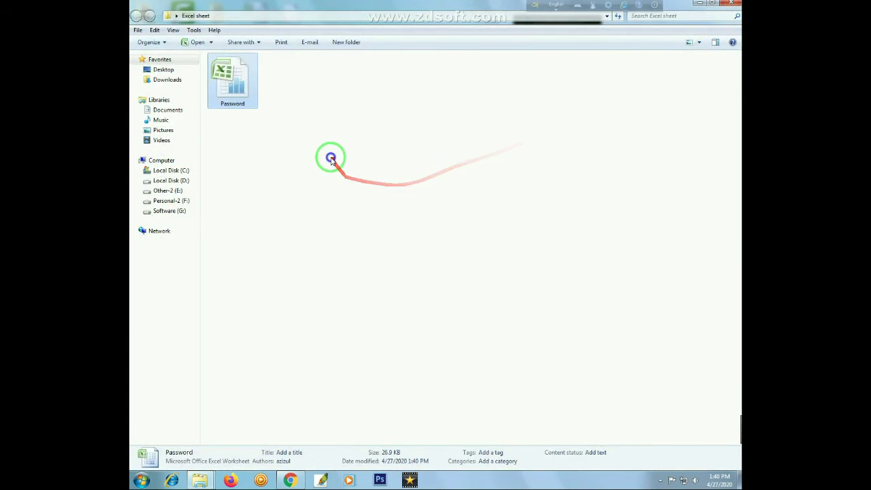
{"action": "right_click", "coordinate": [331, 158]}
{"action": "left_click", "coordinate": [353, 196]}
{"action": "right_click", "coordinate": [350, 143]}
{"action": "left_click", "coordinate": [361, 180]}
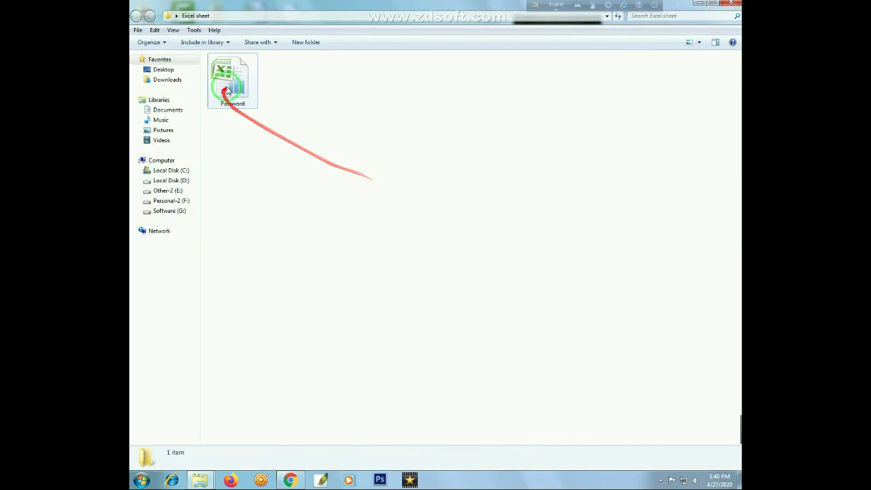
{"action": "left_click", "coordinate": [232, 85]}
{"action": "double_click", "coordinate": [232, 84]}
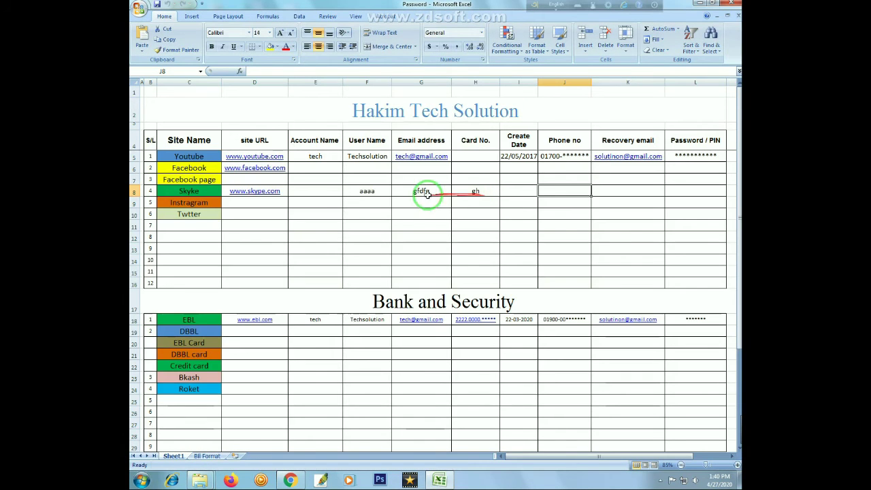
Delete the sample entries in F8:H8 and close Excel, saving the changes
{"action": "left_click_drag", "start_coordinate": [361, 191], "coordinate": [470, 195]}
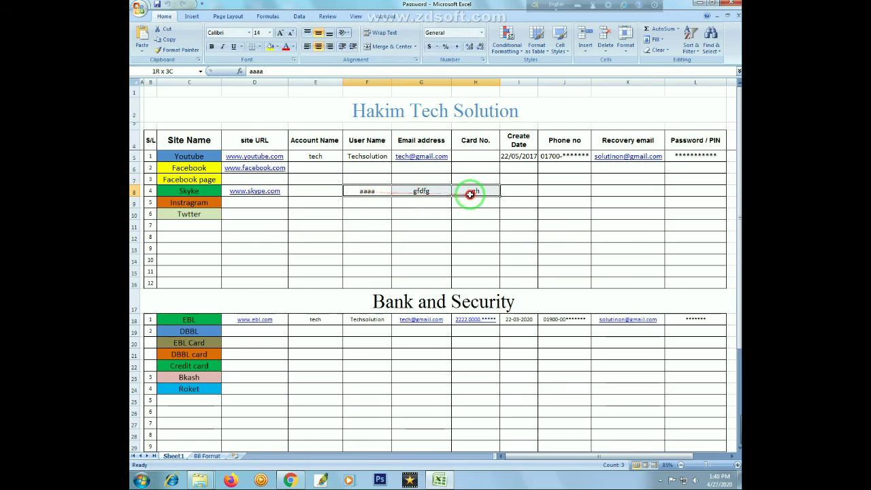
{"action": "left_click", "coordinate": [418, 239]}
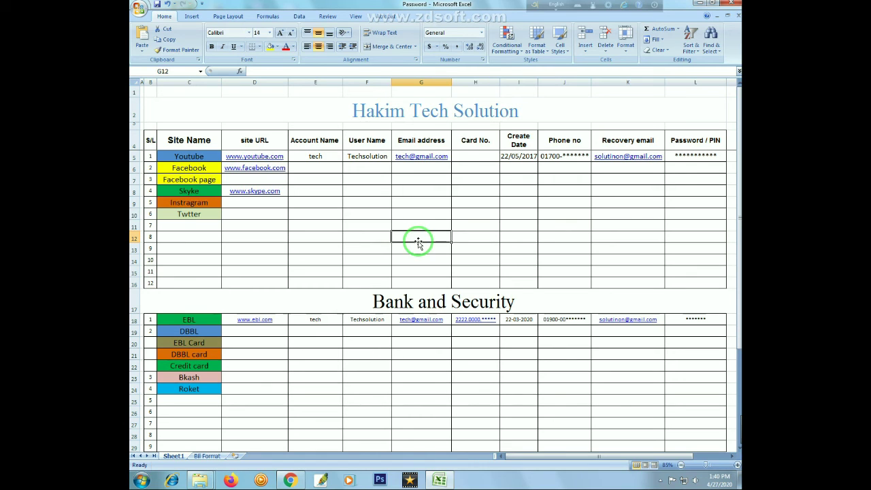
{"action": "left_click", "coordinate": [433, 195]}
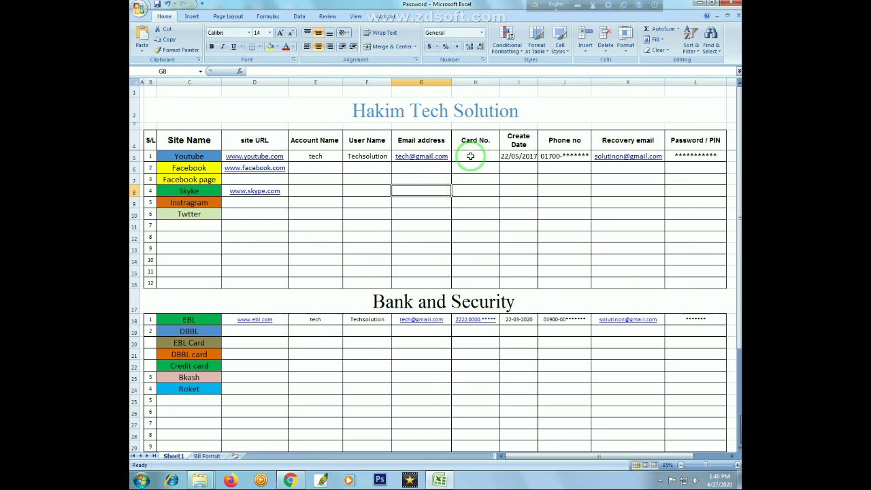
{"action": "left_click", "coordinate": [734, 5]}
{"action": "left_click", "coordinate": [451, 260]}
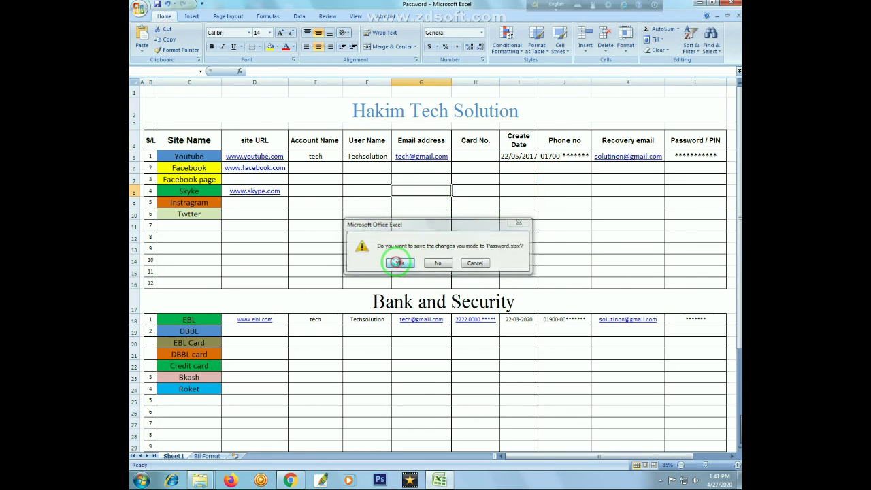
Refresh the Excel sheet folder view in Windows Explorer
{"action": "right_click", "coordinate": [548, 147]}
{"action": "left_click", "coordinate": [562, 183]}
{"action": "right_click", "coordinate": [547, 148]}
{"action": "left_click", "coordinate": [560, 184]}
{"action": "right_click", "coordinate": [523, 146]}
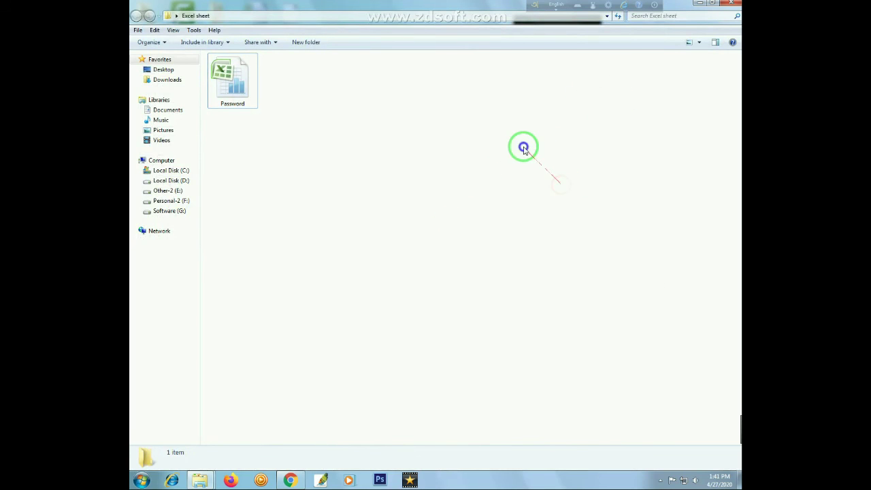
{"action": "left_click", "coordinate": [550, 185]}
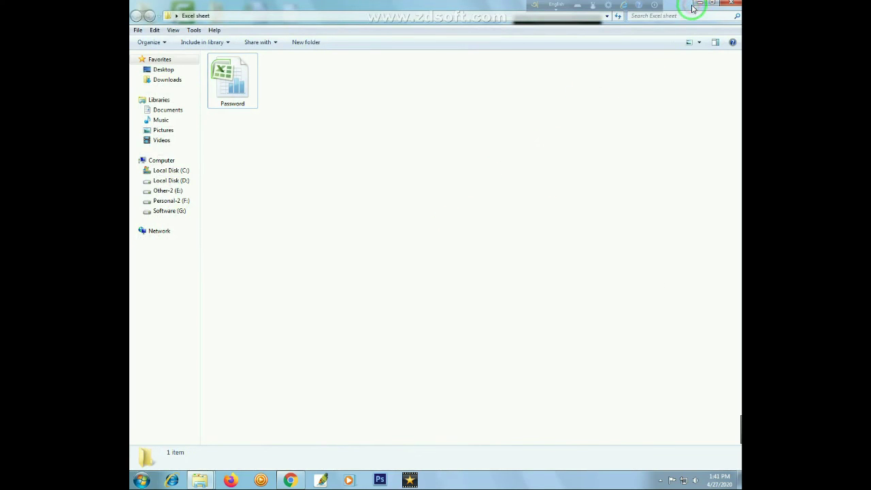